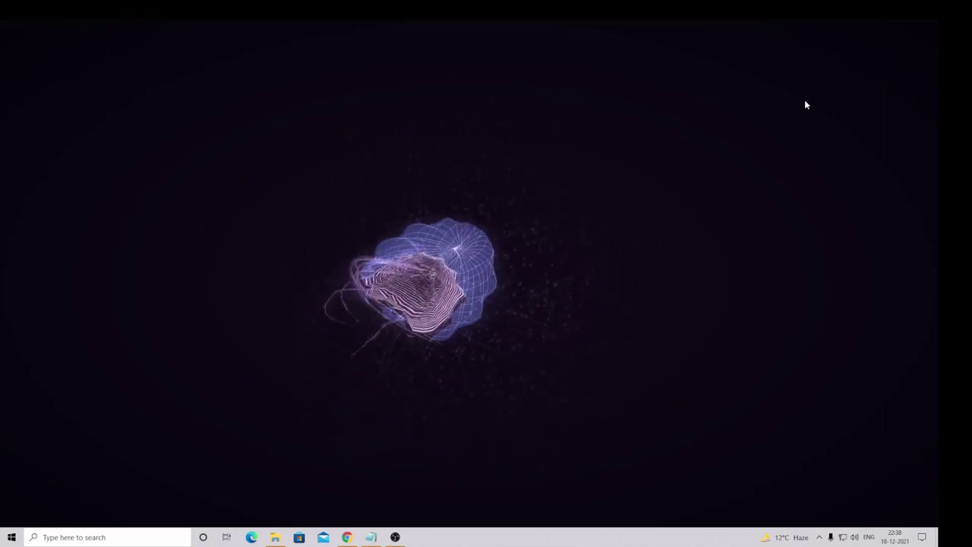
Step: Run sysdm.cpl from the Run dialog to open System Properties
key("super+r")
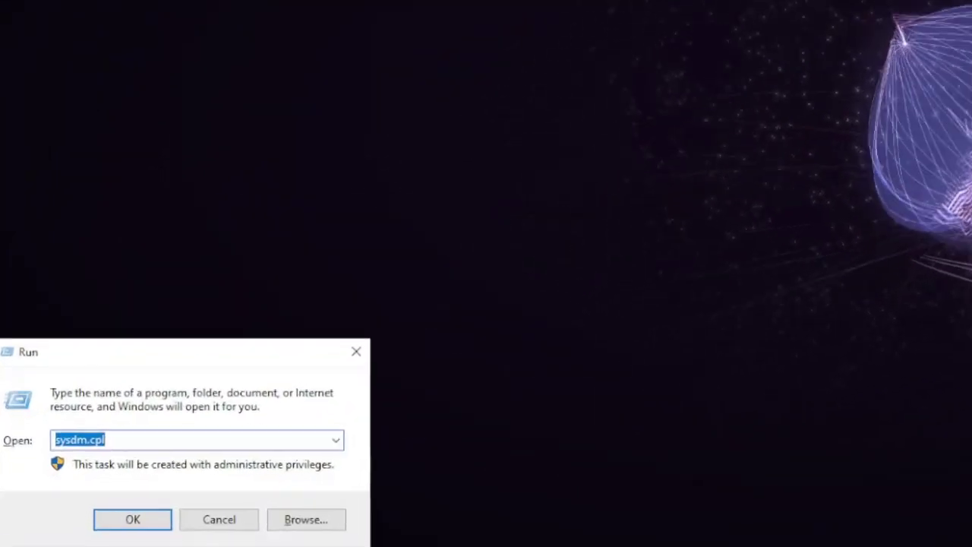
key("BackSpace")
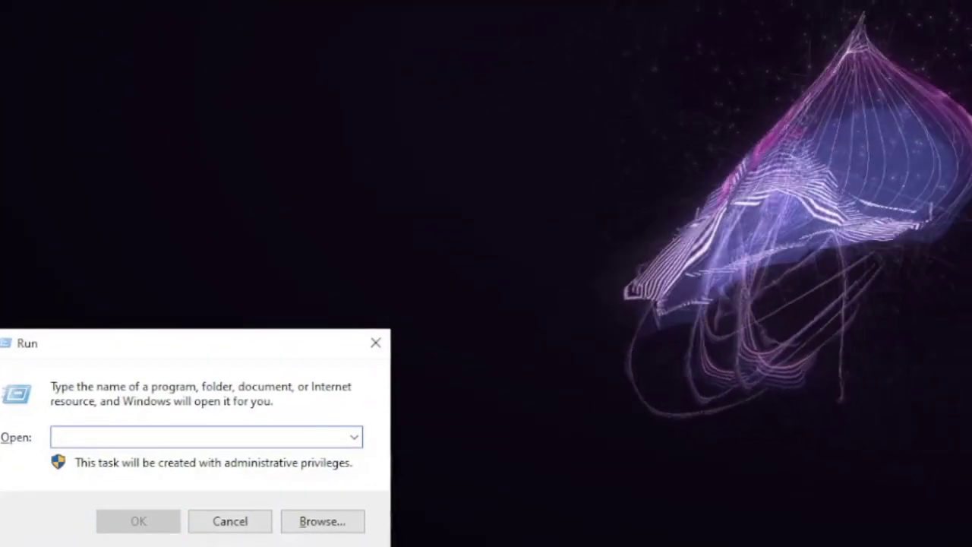
type("s")
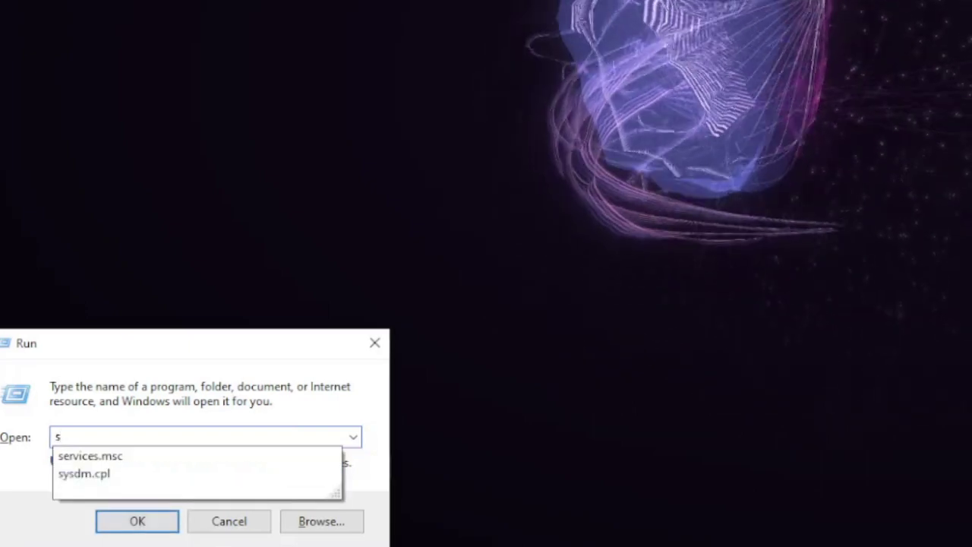
type("ysdm.")
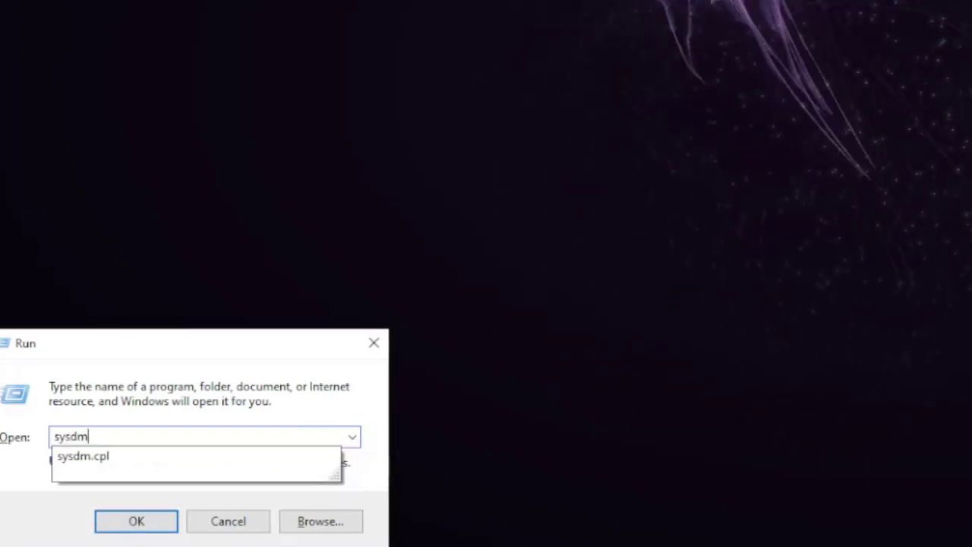
type("cpl")
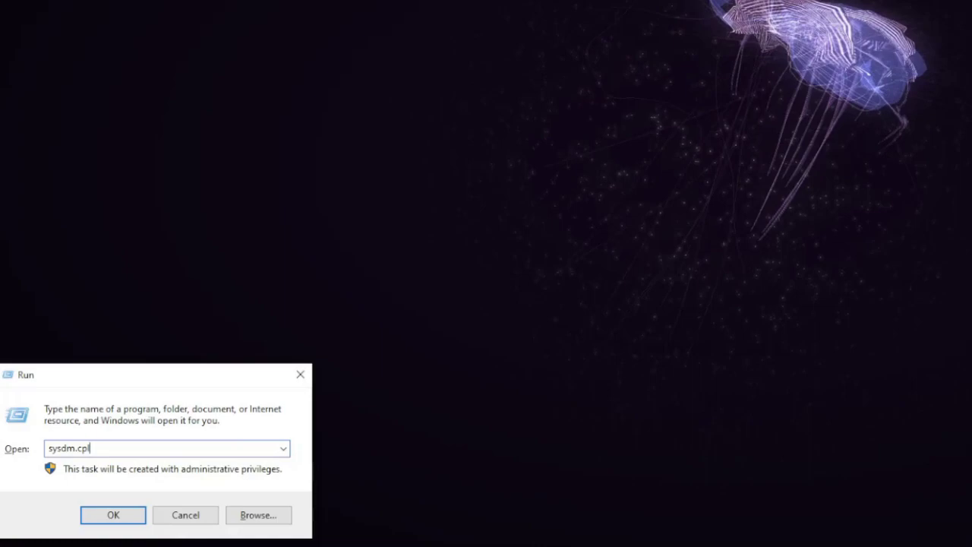
key("Return")
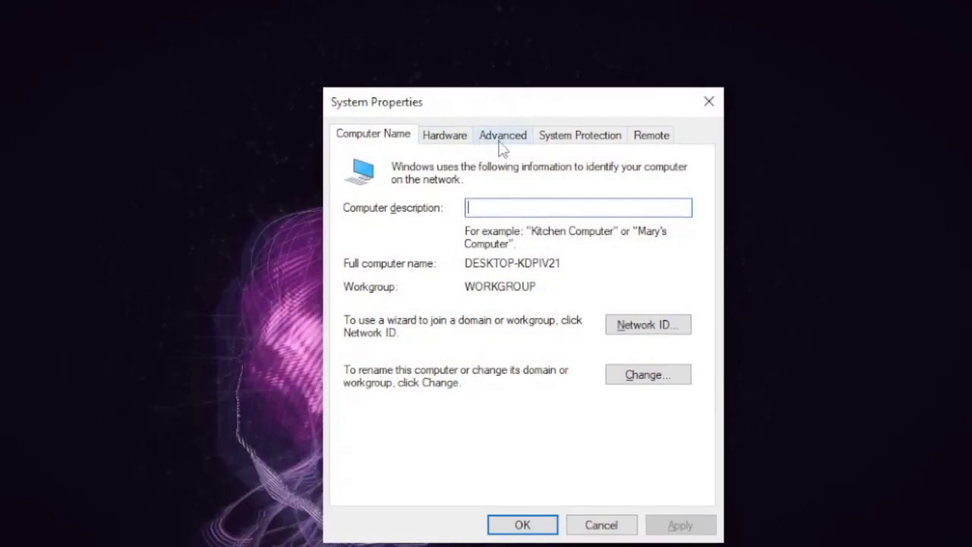
Step: Open Performance Options from the Advanced tab of System Properties
left_click(501, 137)
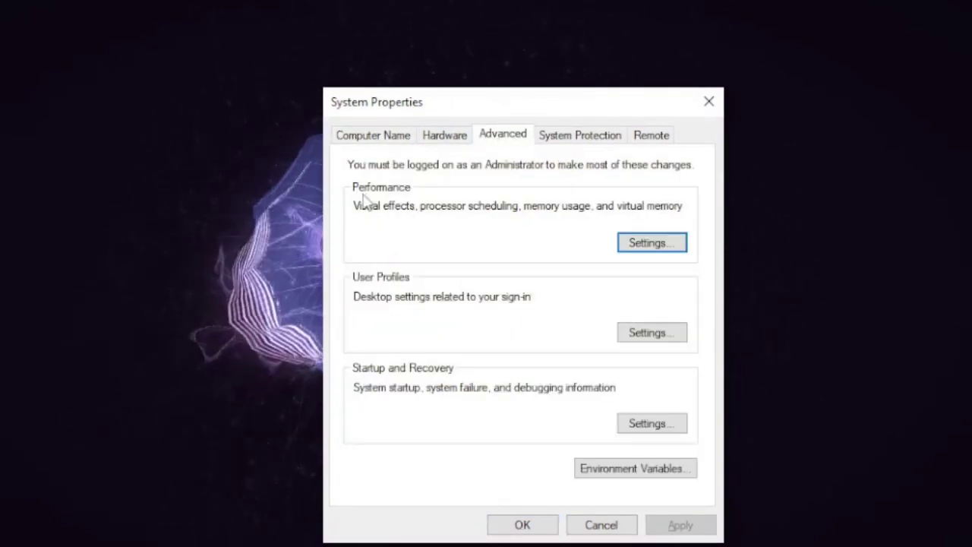
left_click(649, 244)
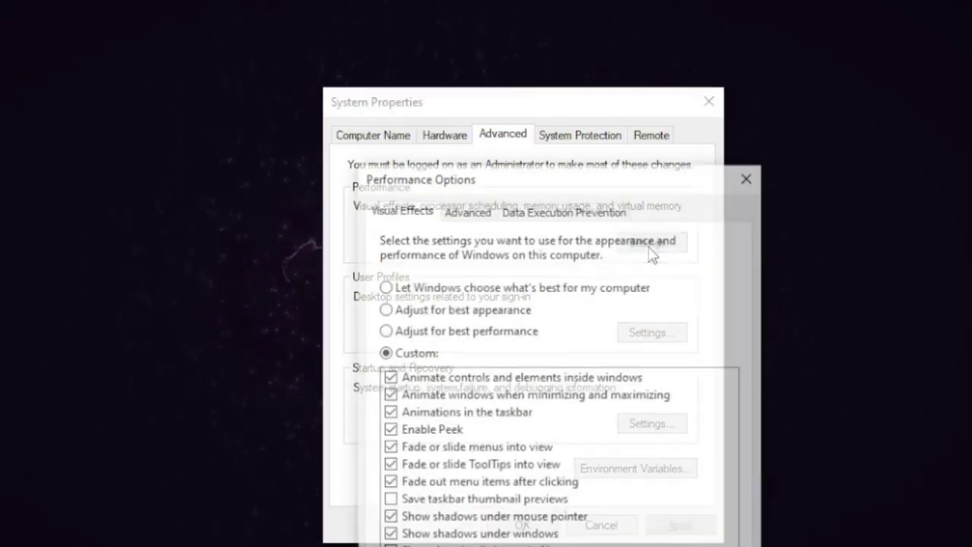
left_click_drag(579, 186, 459, 68)
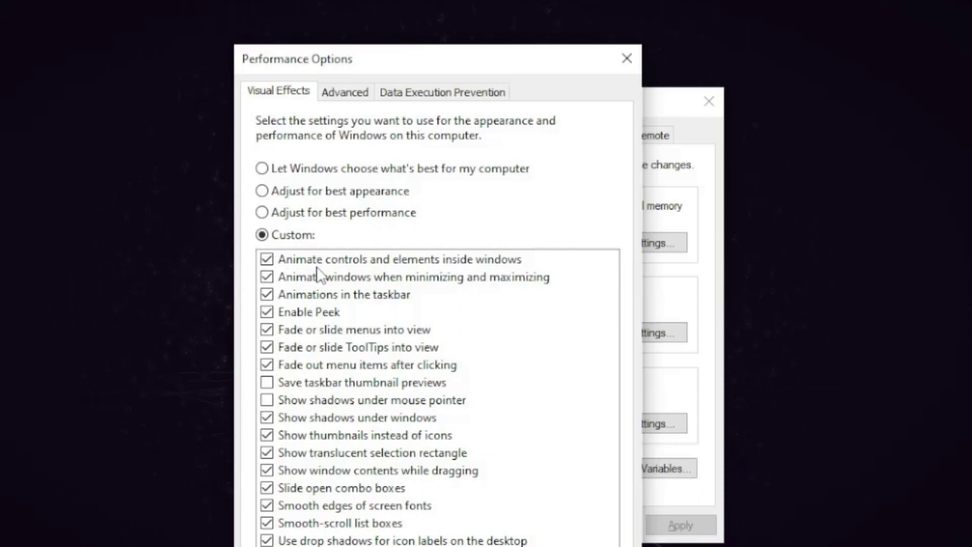
Step: Turn off control, minimize/maximize and taskbar animations plus shadows under windows
left_click(267, 260)
left_click(266, 277)
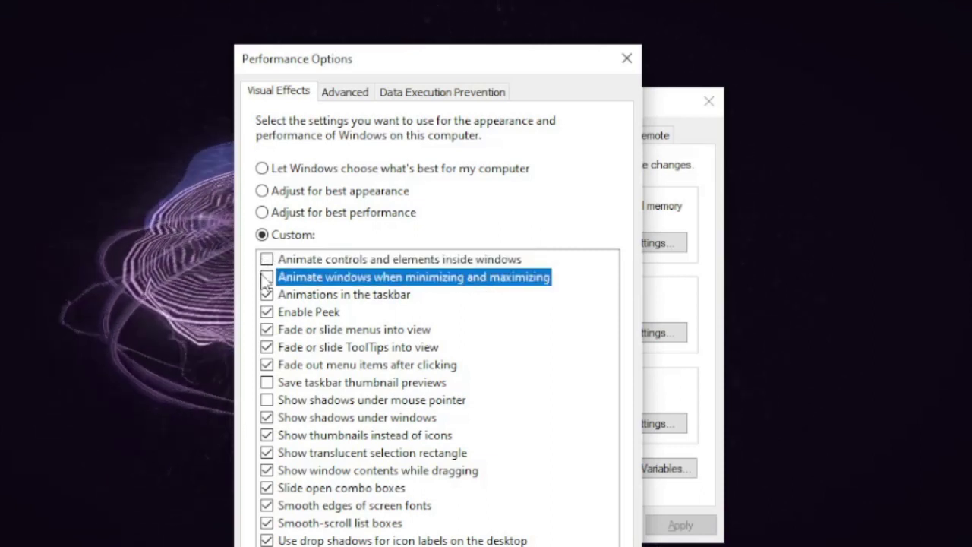
left_click(267, 295)
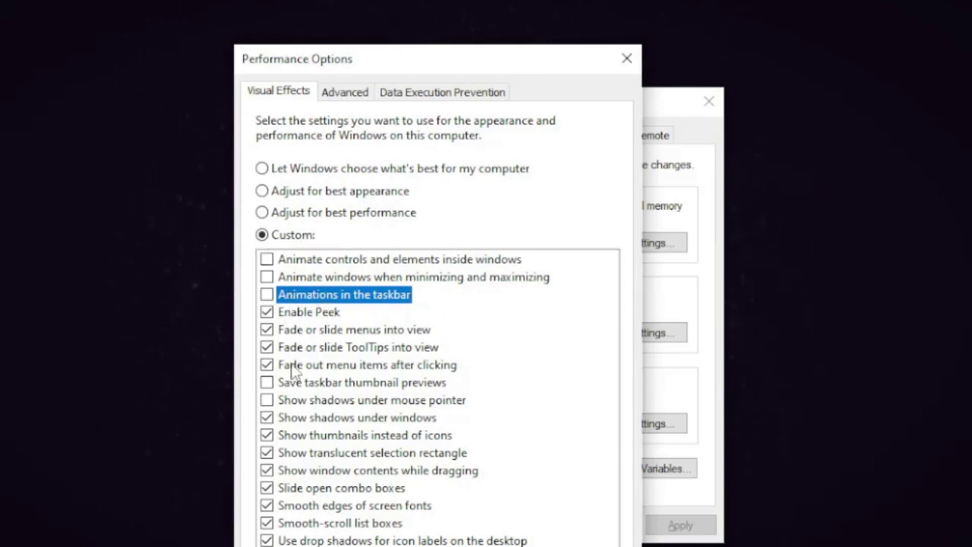
left_click(303, 401)
key("Down")
key("space")
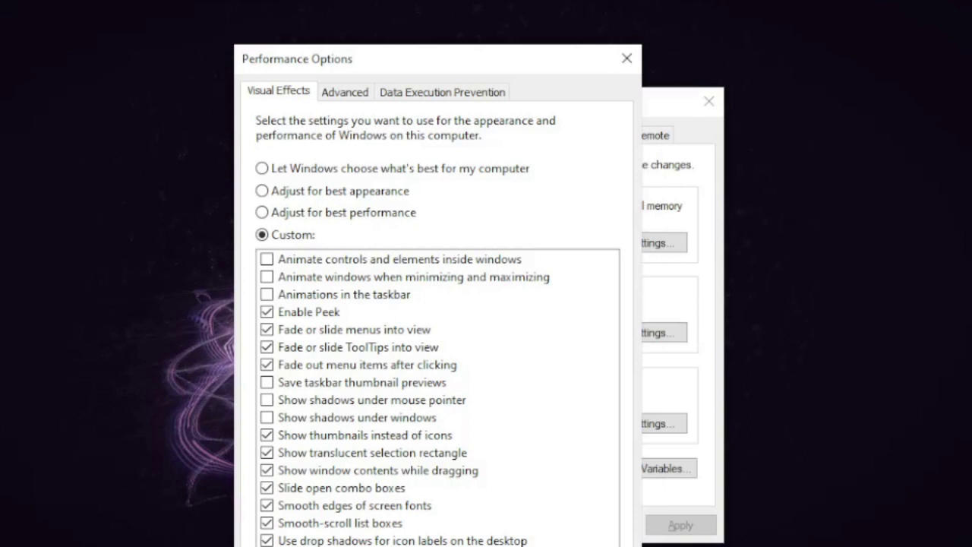
Step: In Virtual Memory, disable automatic paging management and choose Custom size for drive C:
left_click(345, 105)
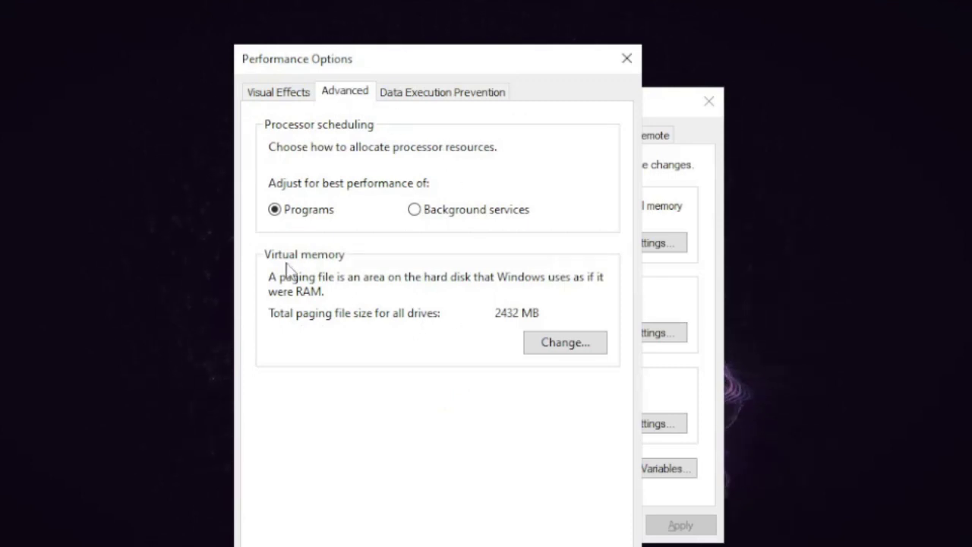
left_click(566, 345)
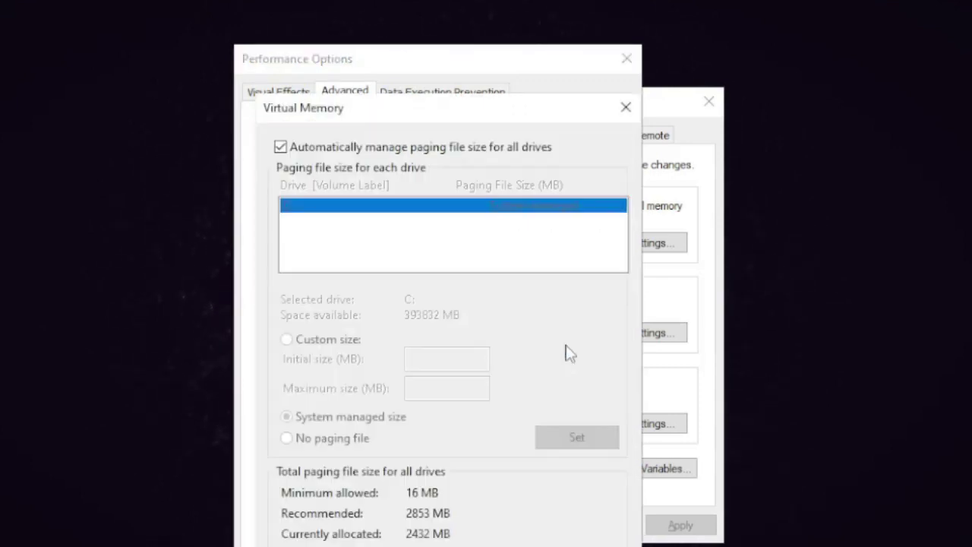
left_click(280, 147)
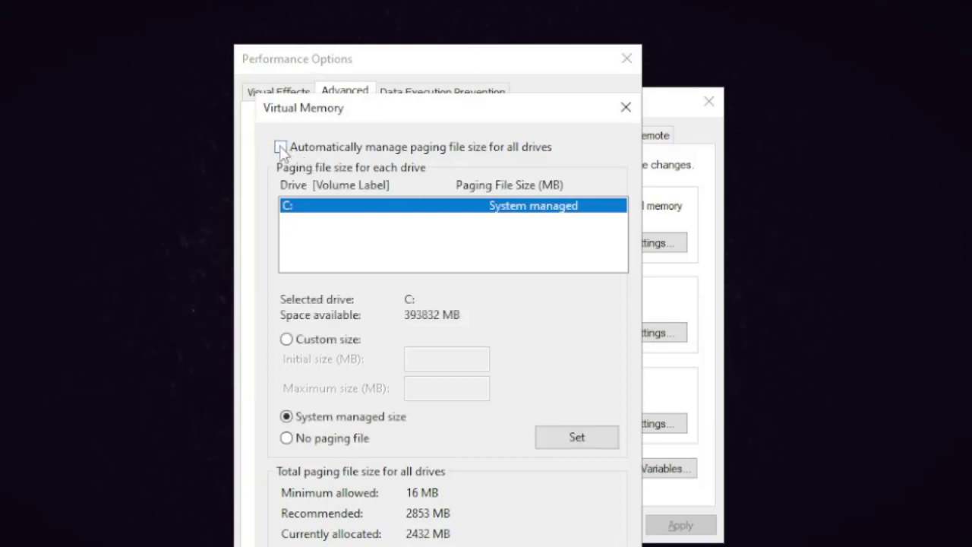
left_click(286, 339)
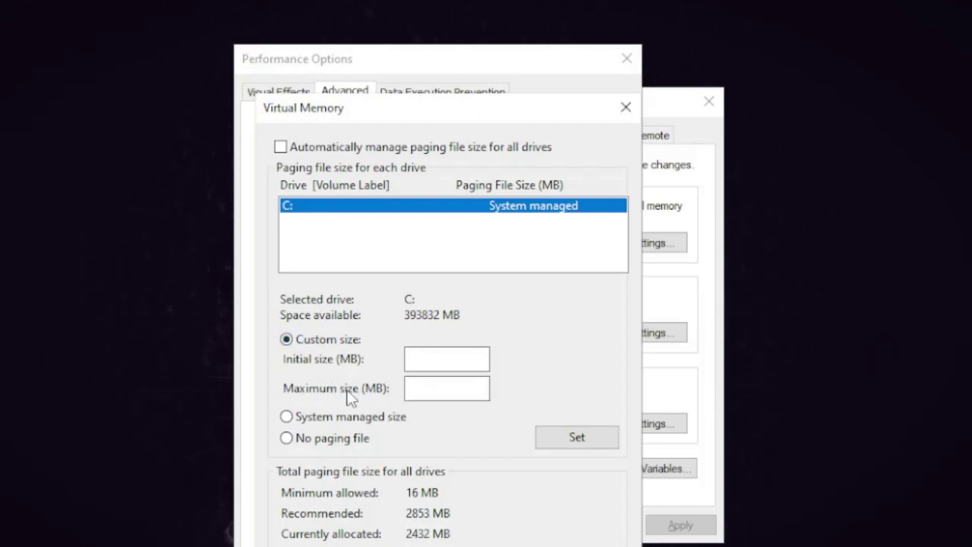
left_click(445, 363)
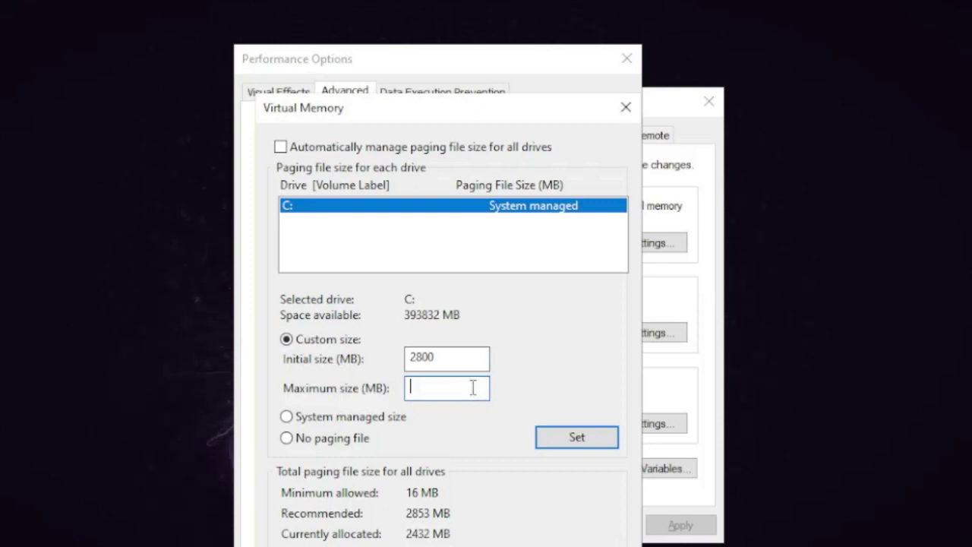
Step: Set drive C:'s maximum paging file size to 32000 MB and confirm it
type("3200")
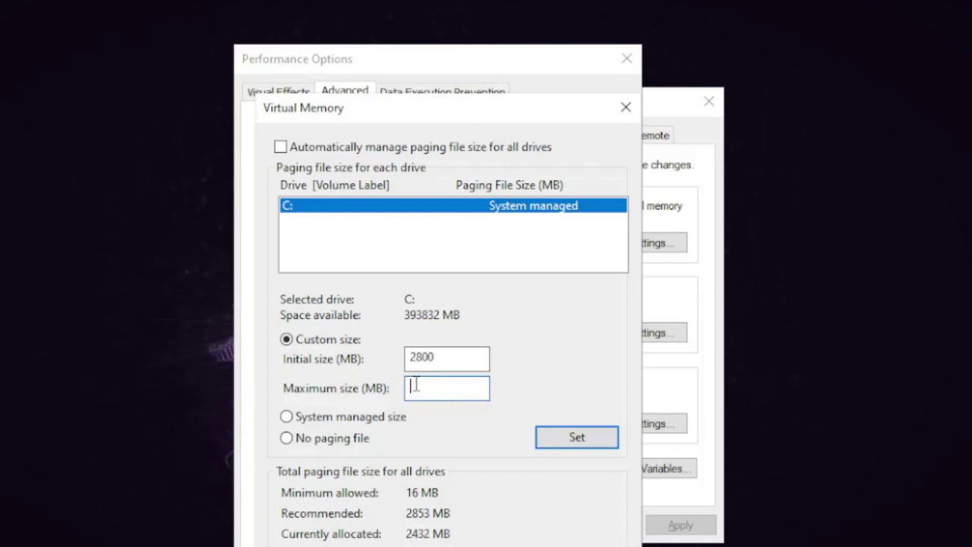
type("0")
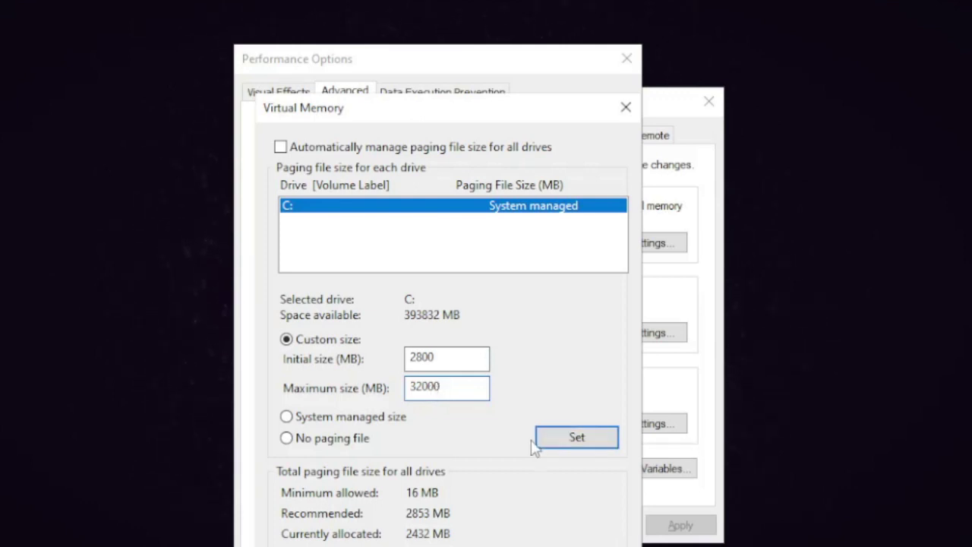
left_click(561, 446)
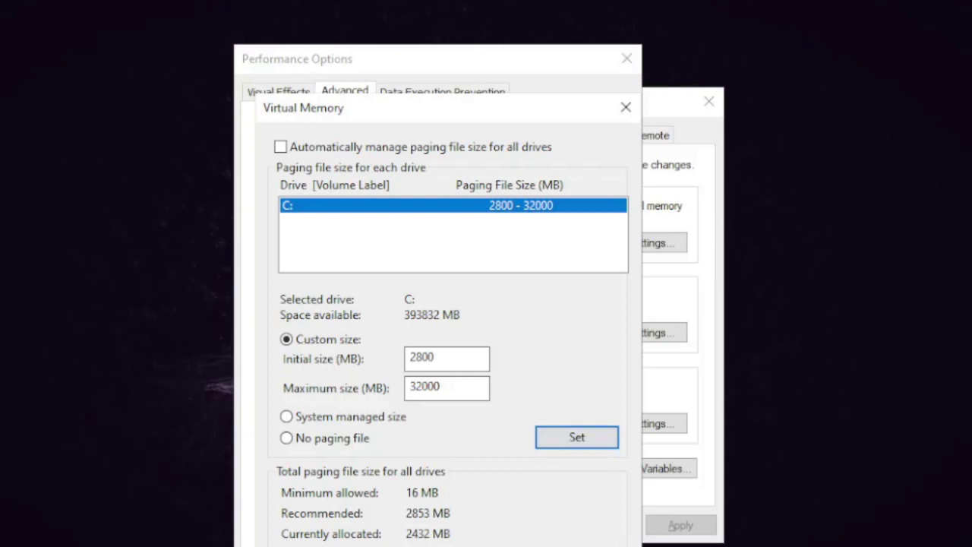
left_click(532, 543)
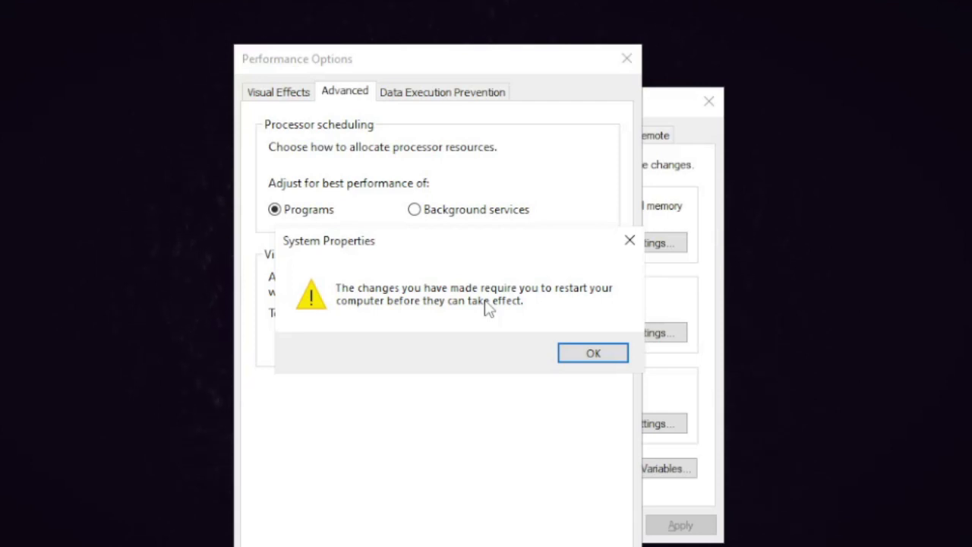
Step: Dismiss the restart notice, recheck Virtual Memory, and close all dialogs keeping the changes
left_click(582, 354)
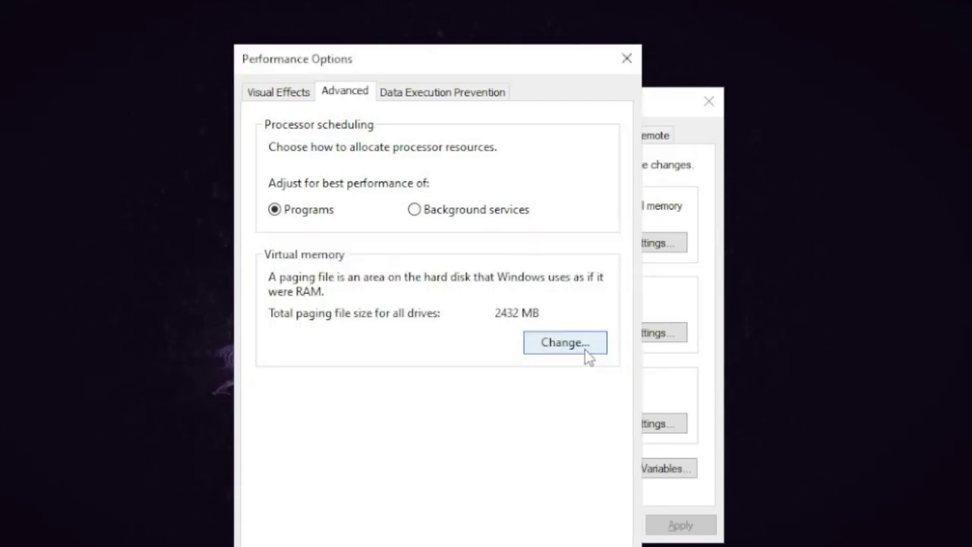
left_click(562, 342)
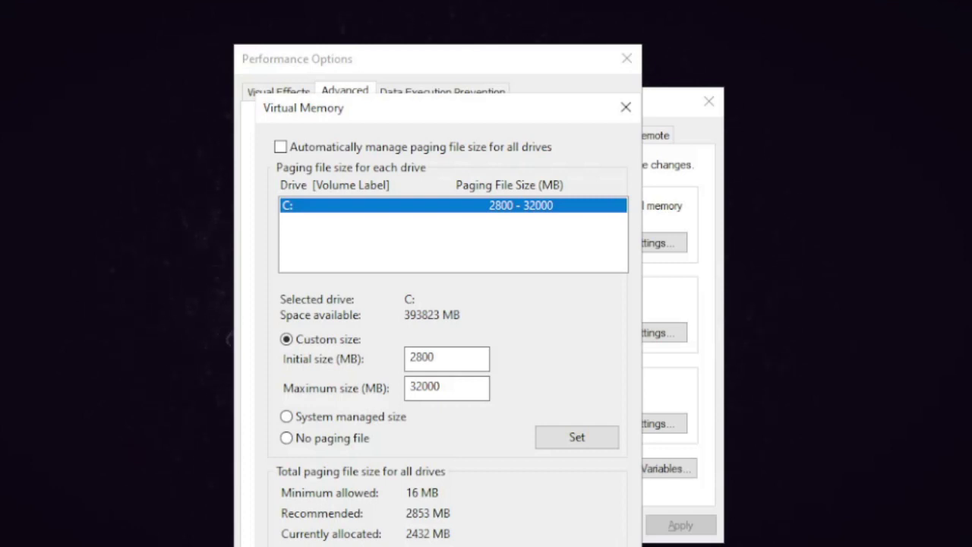
key("Return")
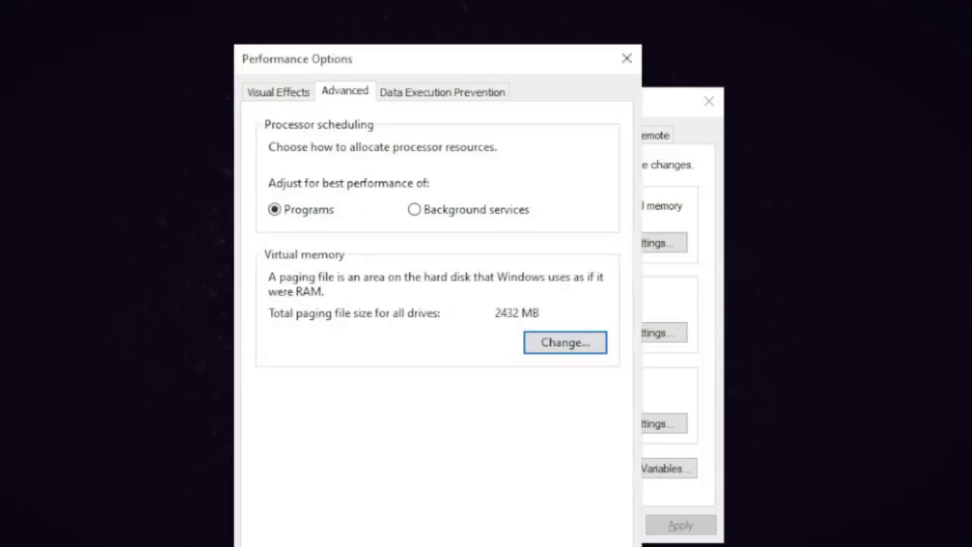
key("Escape")
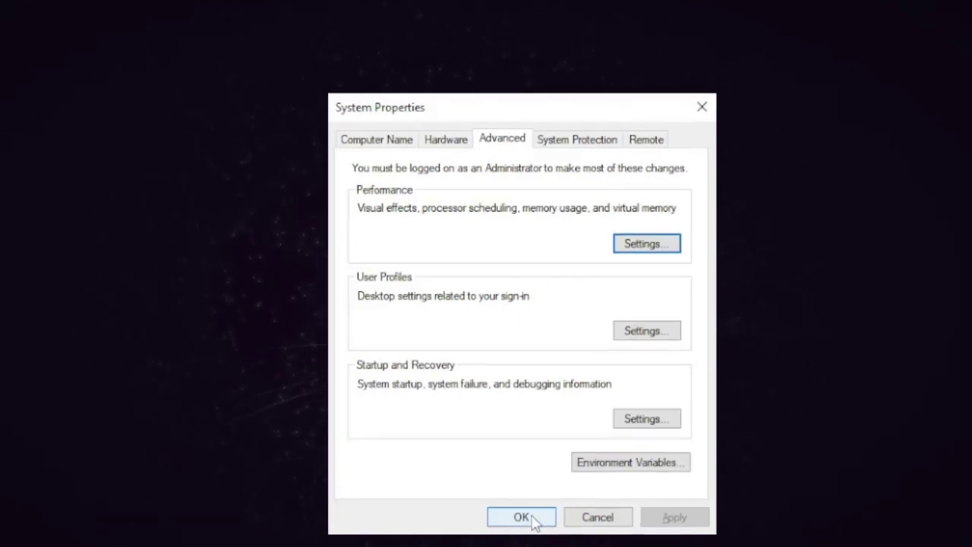
left_click(531, 520)
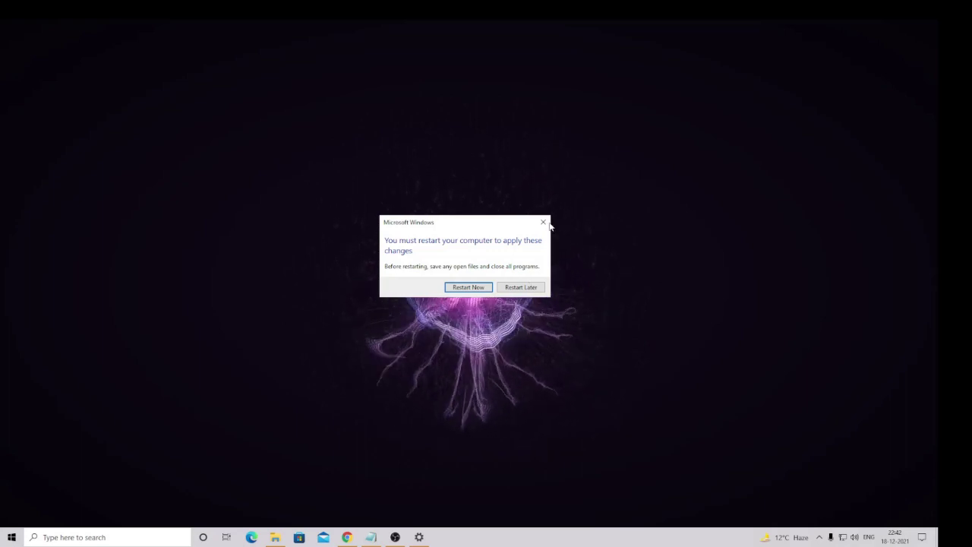
Step: Postpone the restart and open 'Choose a power plan' with the additional plans shown
left_click(522, 287)
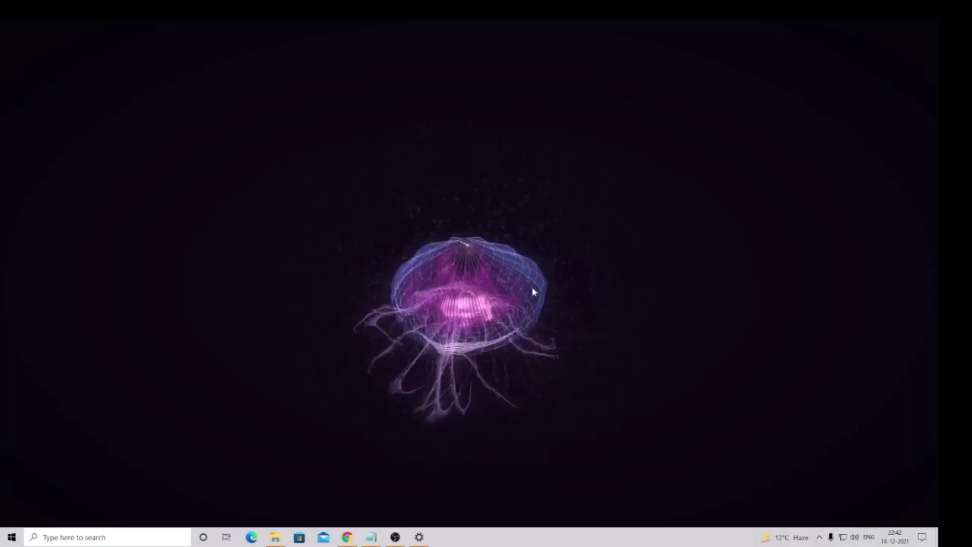
left_click(158, 536)
type("c")
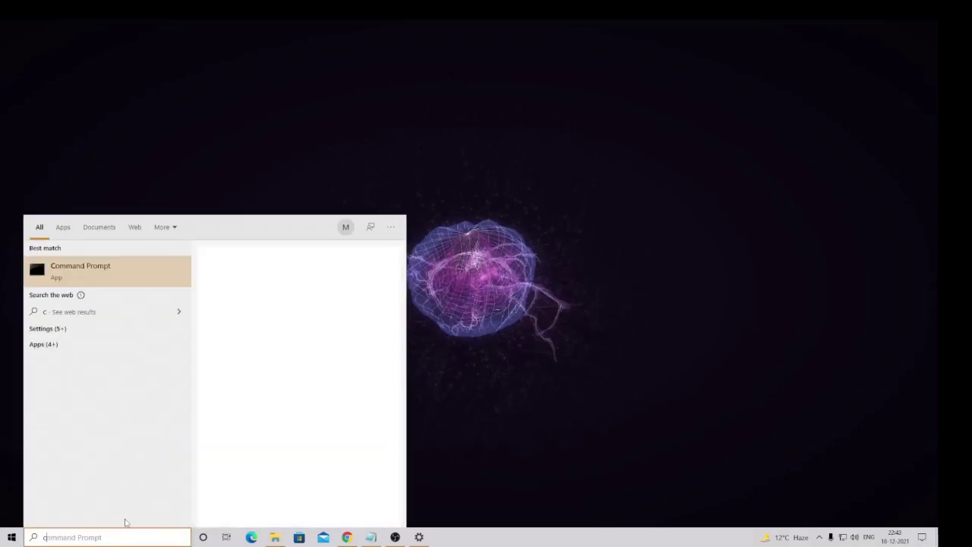
type("hoose")
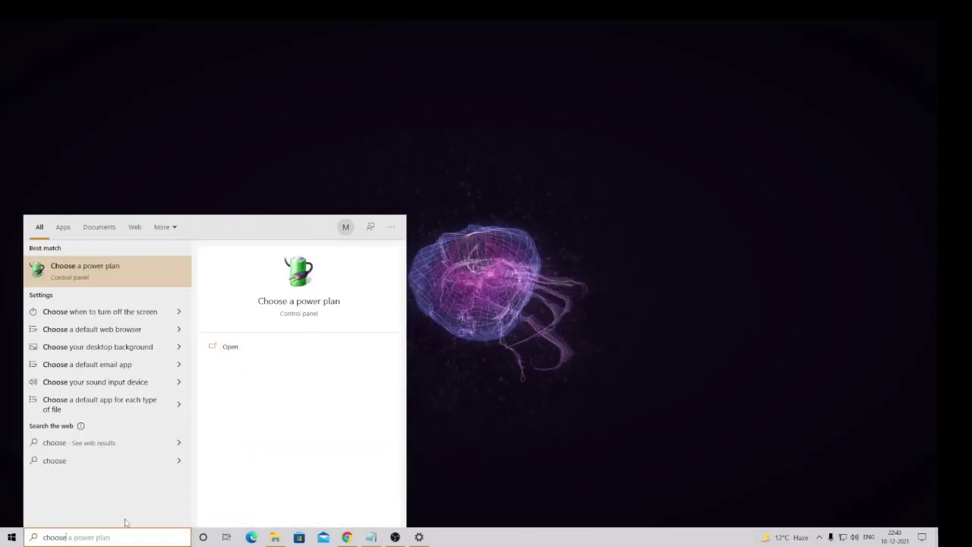
left_click(99, 276)
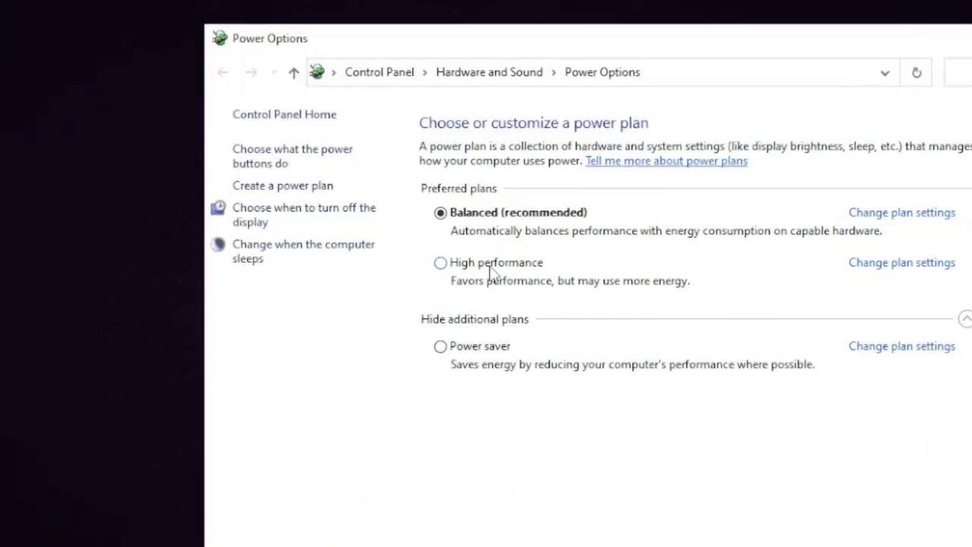
left_click(962, 320)
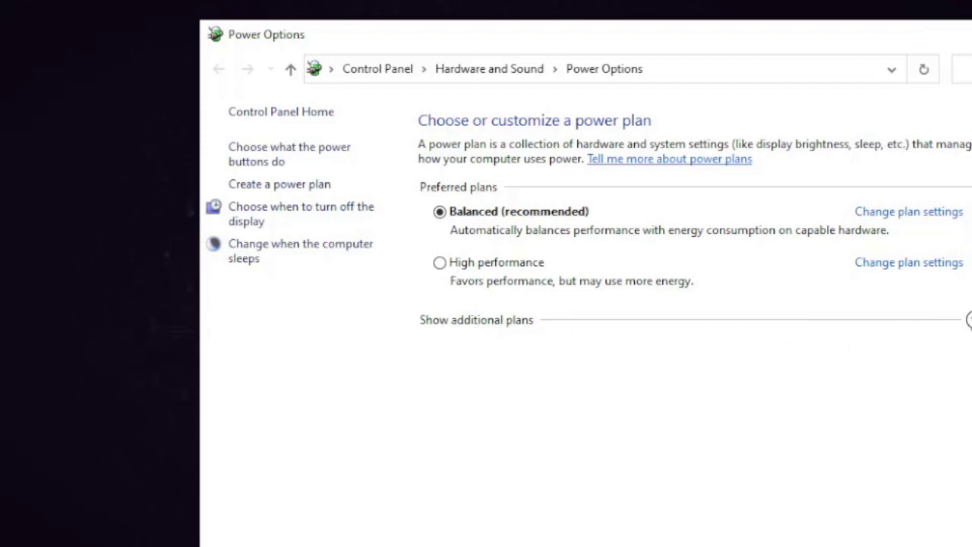
left_click(967, 320)
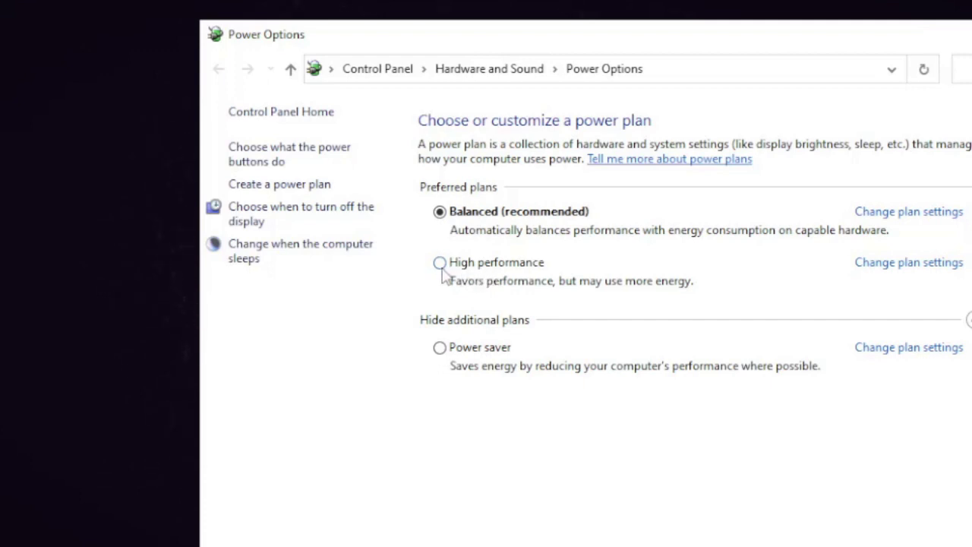
Step: Open the High performance plan's advanced power settings
left_click(904, 270)
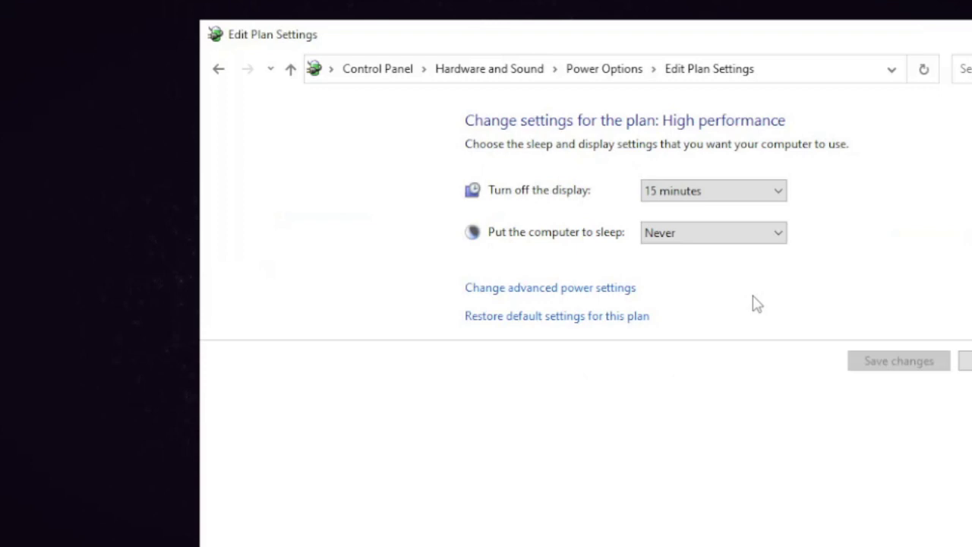
left_click(545, 297)
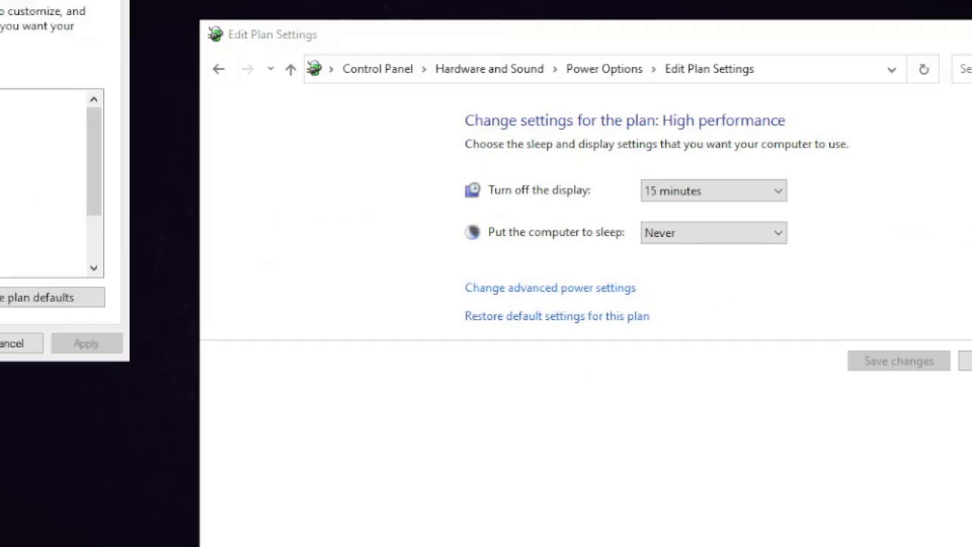
left_click_drag(0, 0, 784, 59)
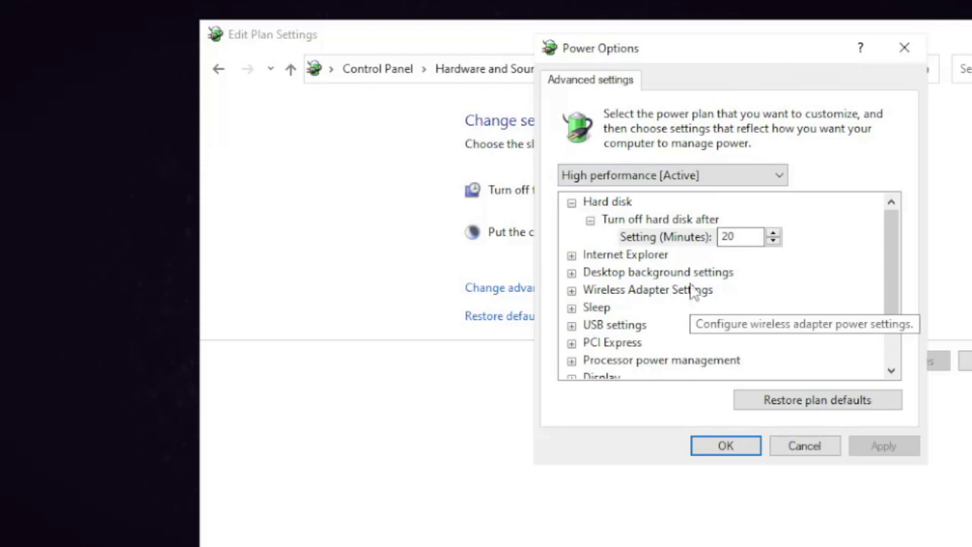
scroll(600, 334, "down", 1)
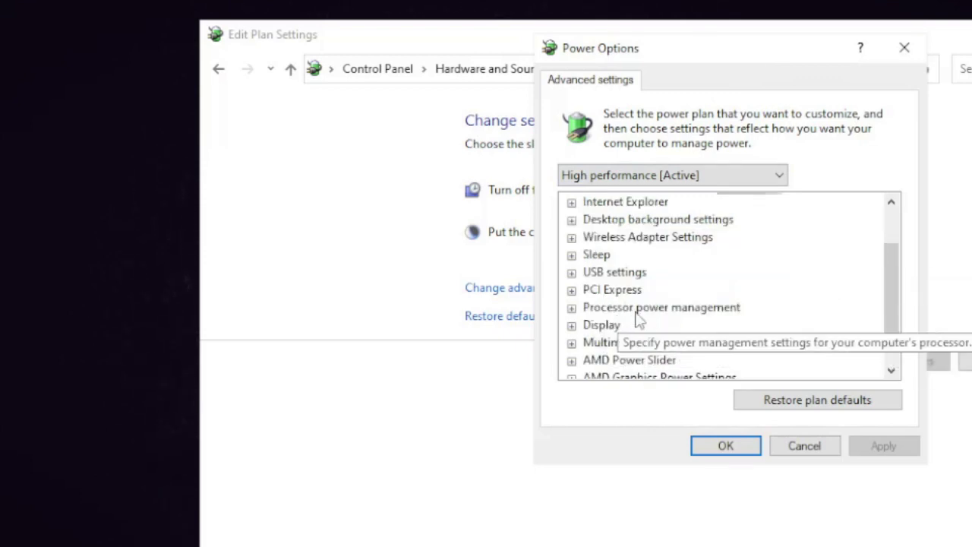
Step: Set Minimum processor state under Processor power management to 0%
left_click(571, 307)
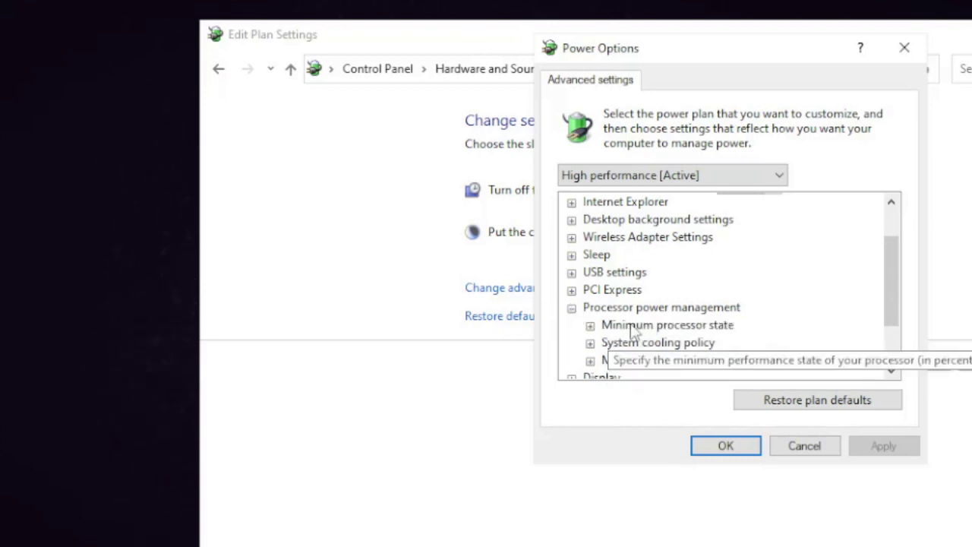
double_click(673, 326)
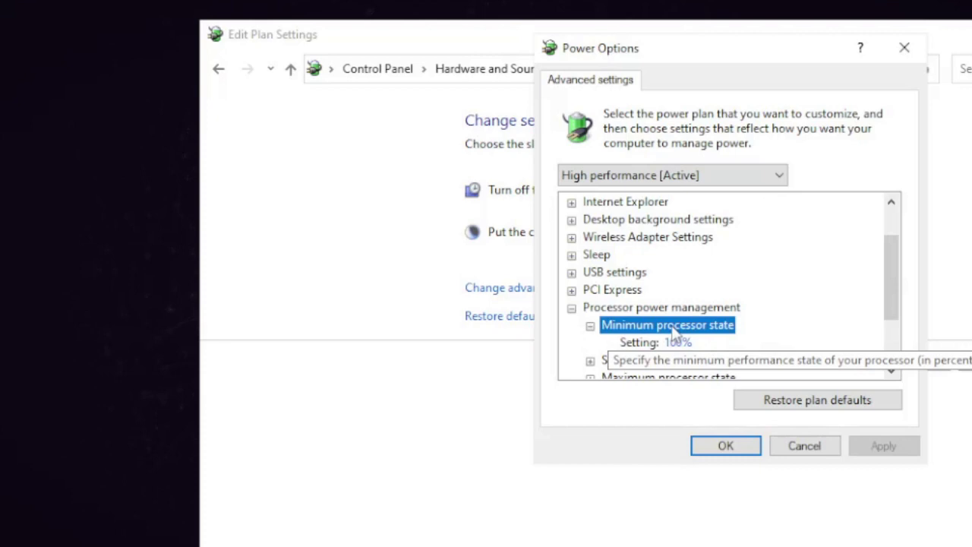
scroll(673, 326, "down", 1)
left_click(674, 291)
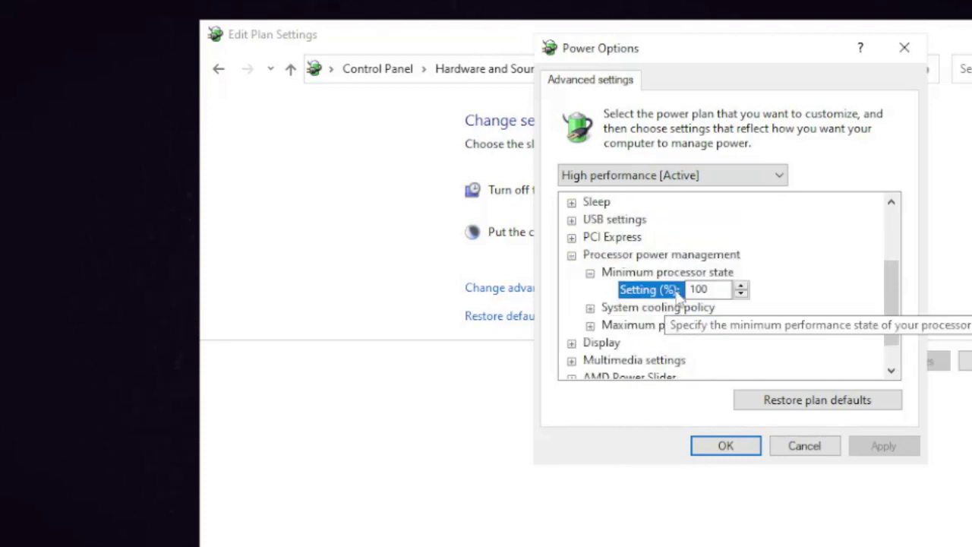
left_click(674, 292)
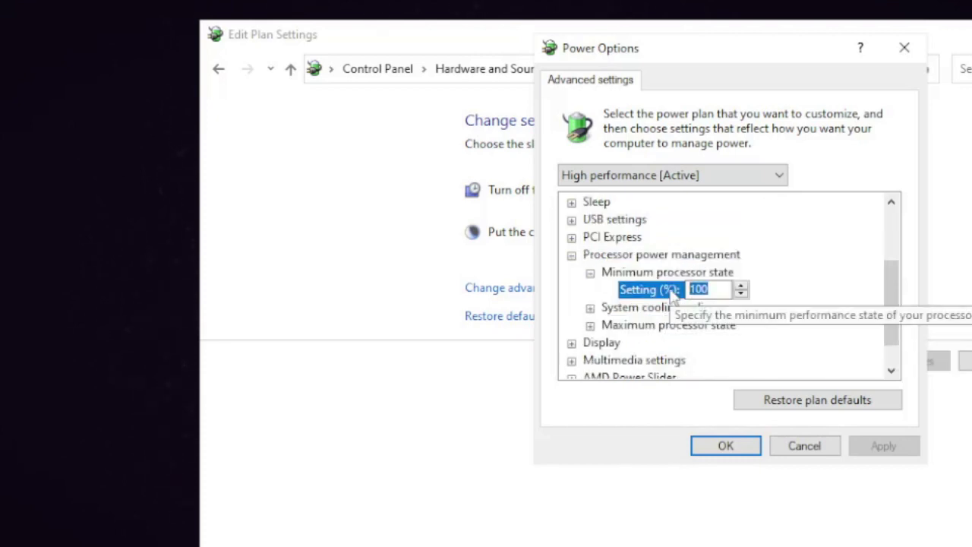
type("0")
left_click(668, 325)
Step: Verify Maximum processor state stays at 100% and apply the power settings
double_click(685, 326)
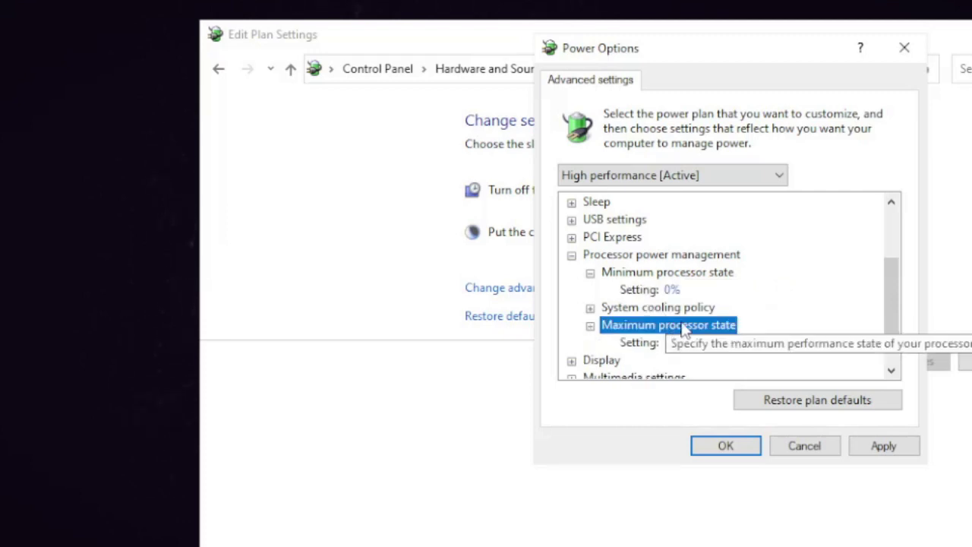
scroll(694, 321, "down", 1)
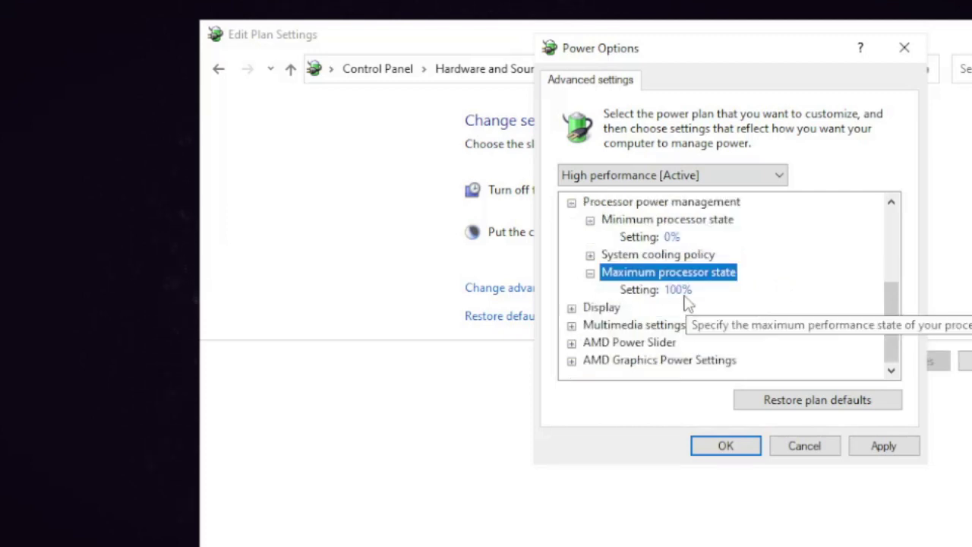
left_click(878, 449)
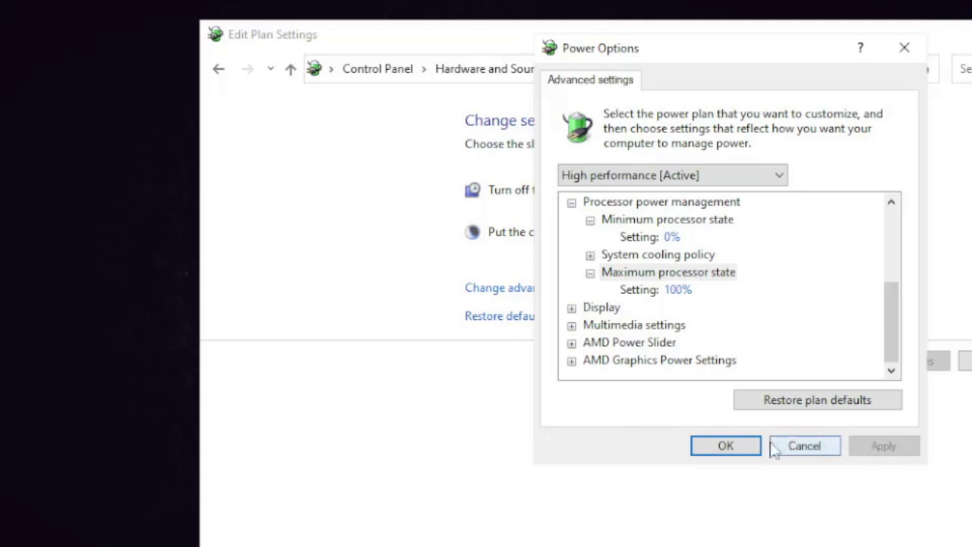
left_click(743, 448)
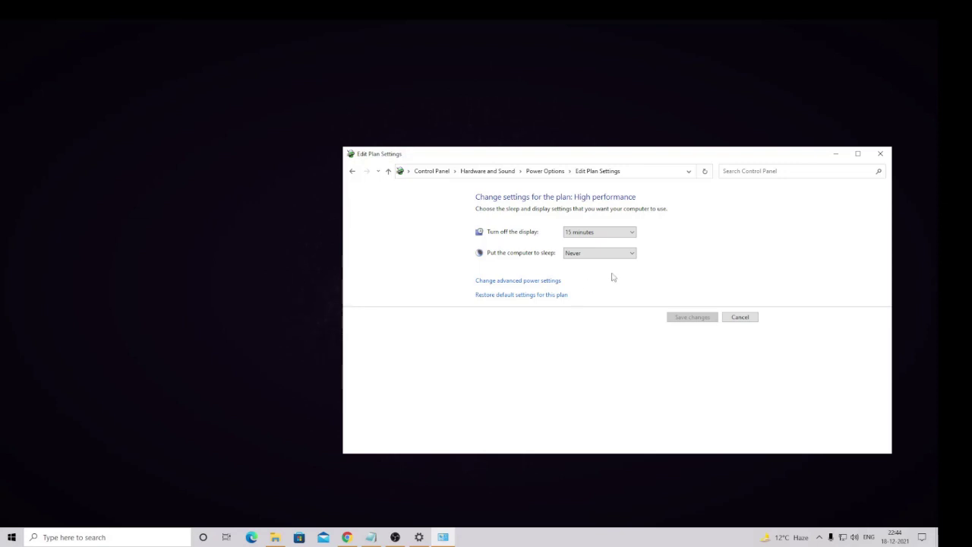
Step: Close the plan settings and launch System Configuration via msconfig
left_click(879, 154)
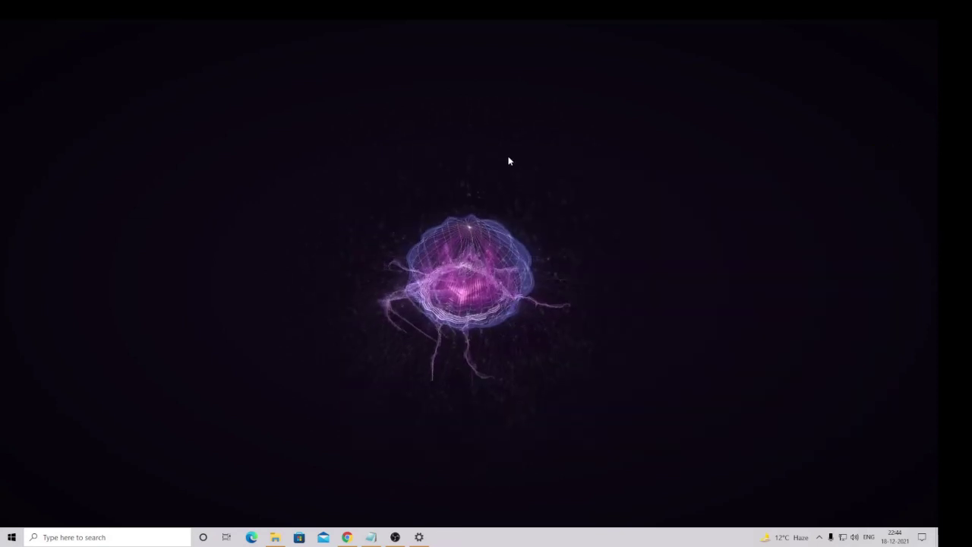
key("super+r")
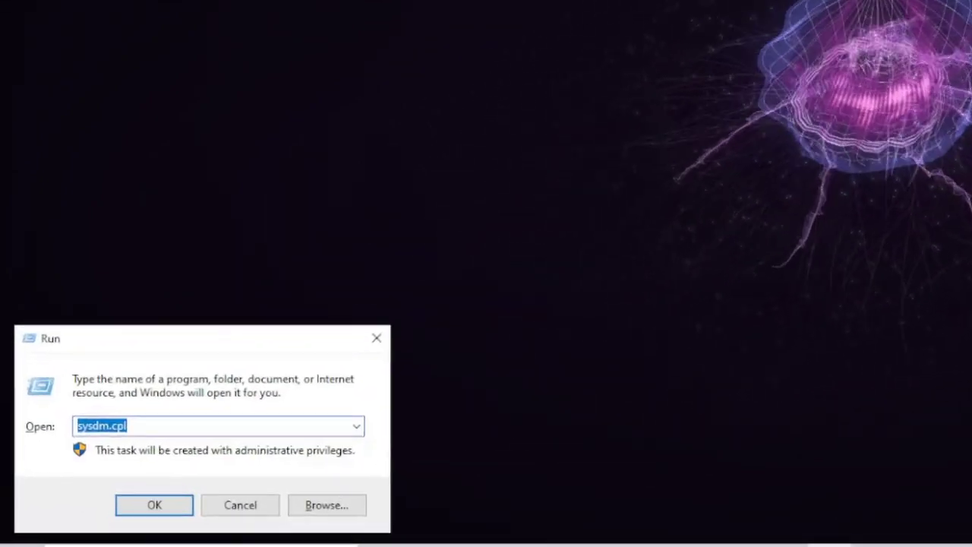
type("ms")
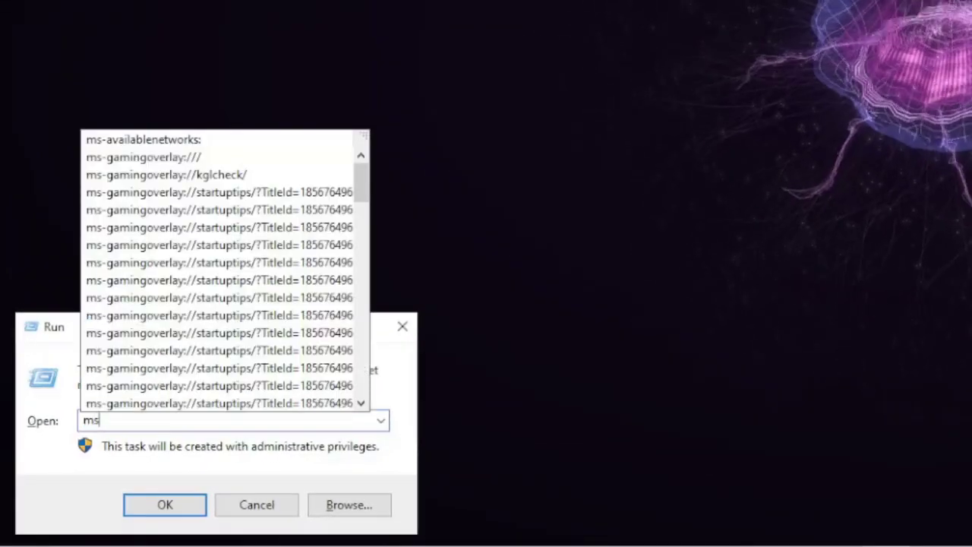
type("config")
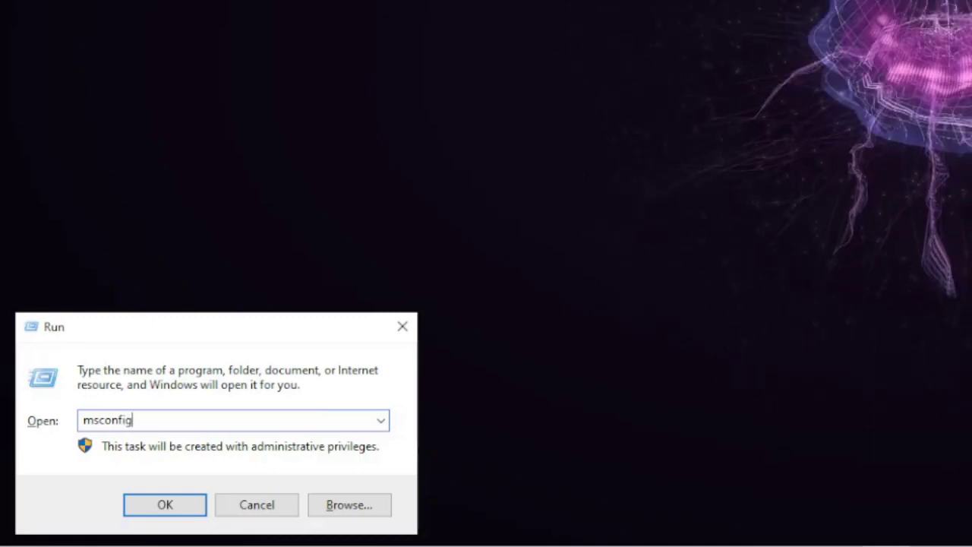
left_click(136, 511)
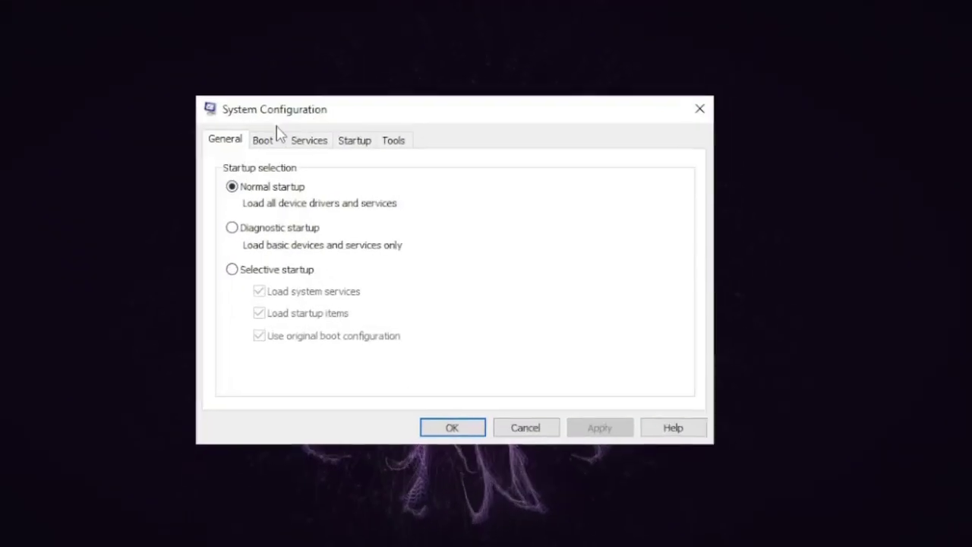
Step: In Boot advanced options, enable Number of processors and choose 16
left_click(248, 133)
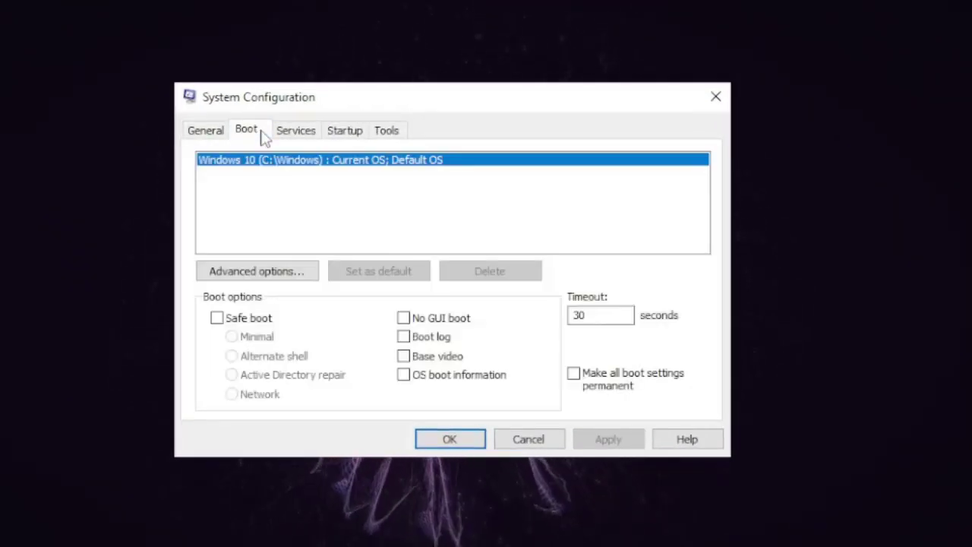
left_click(269, 271)
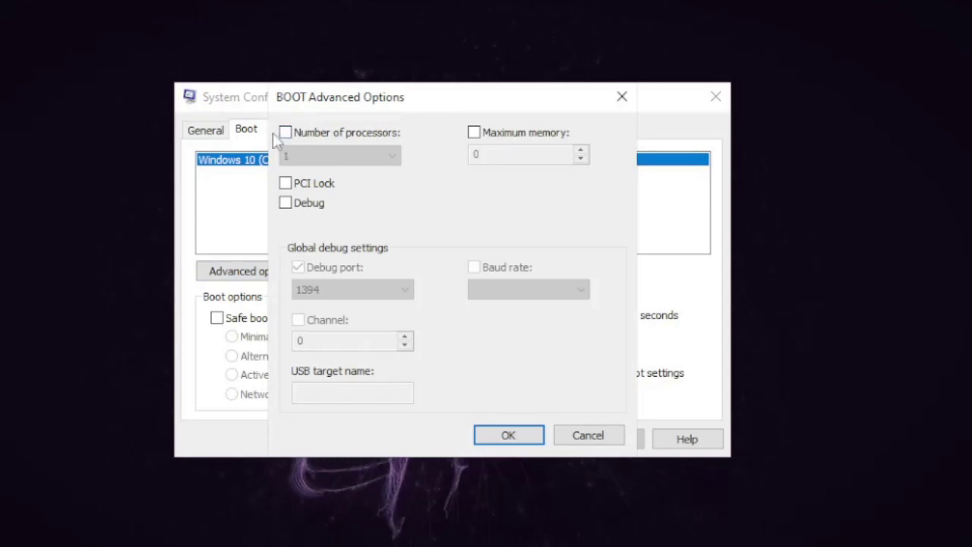
left_click(334, 138)
left_click(350, 158)
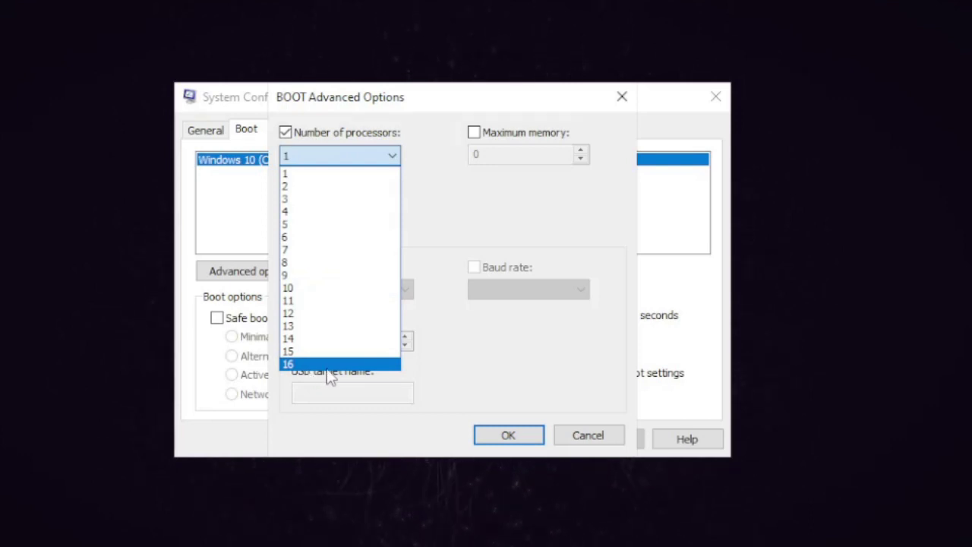
left_click(421, 127)
left_click(350, 150)
left_click(425, 251)
Step: Confirm, apply and save the boot configuration change
left_click(489, 438)
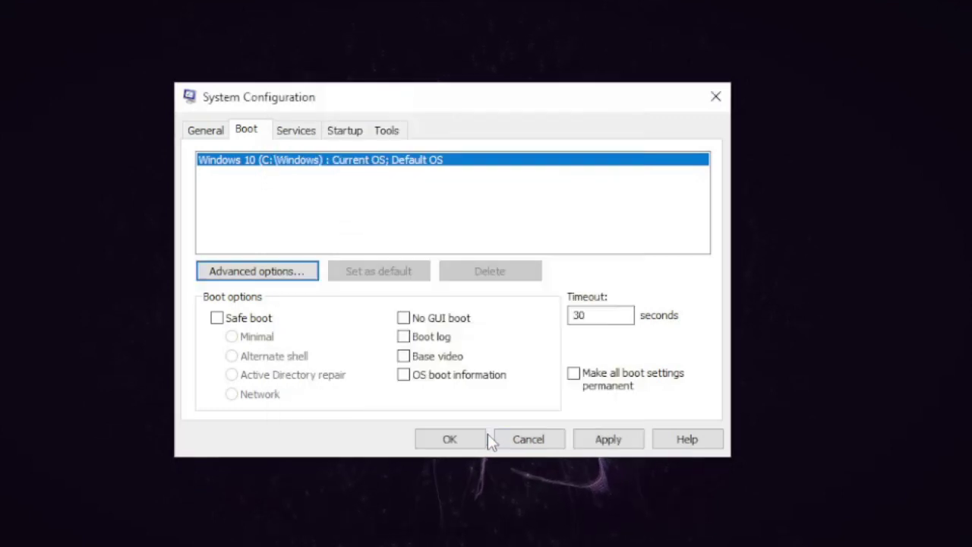
left_click(607, 439)
left_click(449, 441)
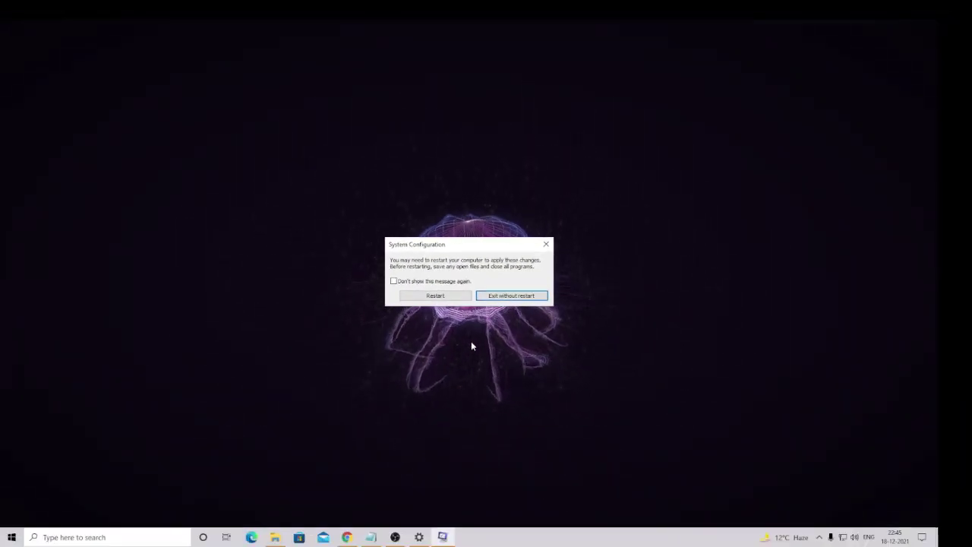
Step: Open Task Manager from the taskbar on its Startup tab
right_click(526, 538)
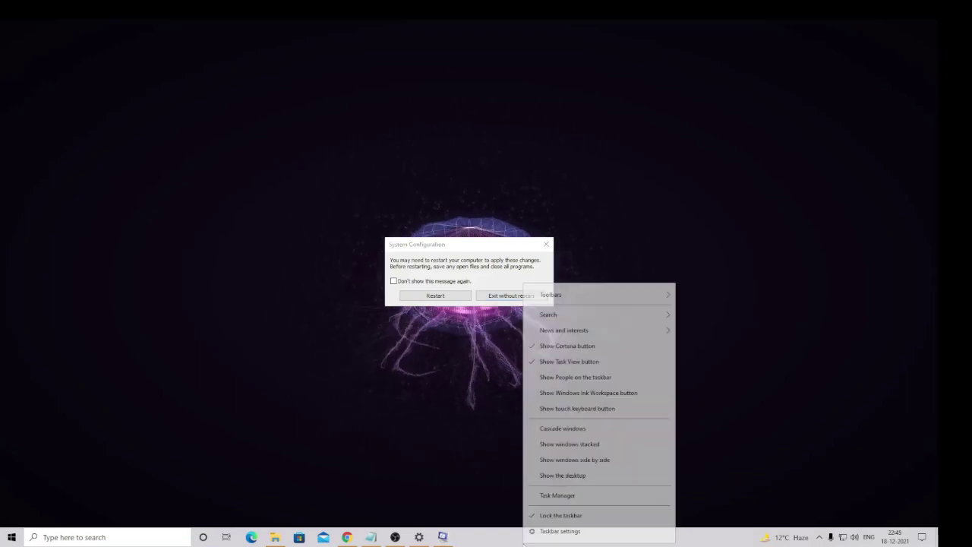
left_click(545, 497)
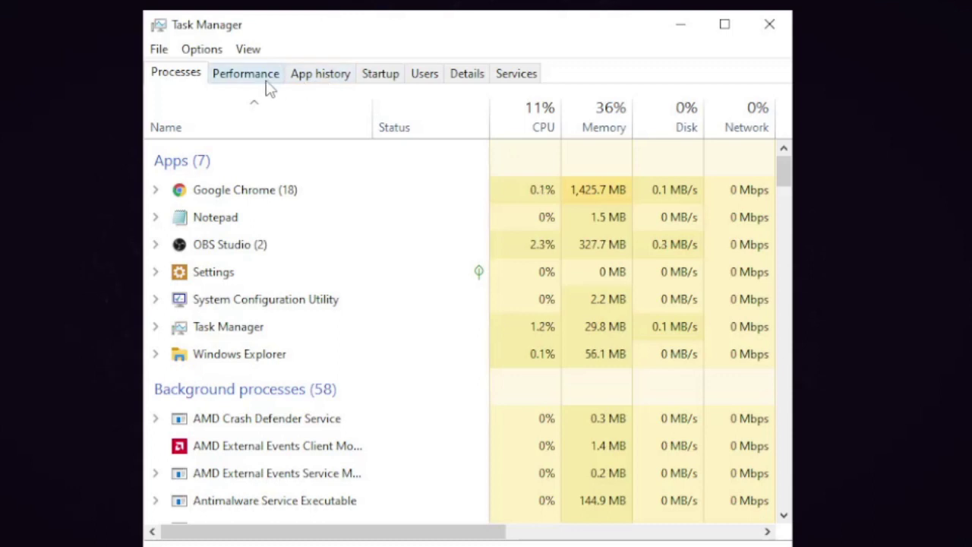
left_click(385, 80)
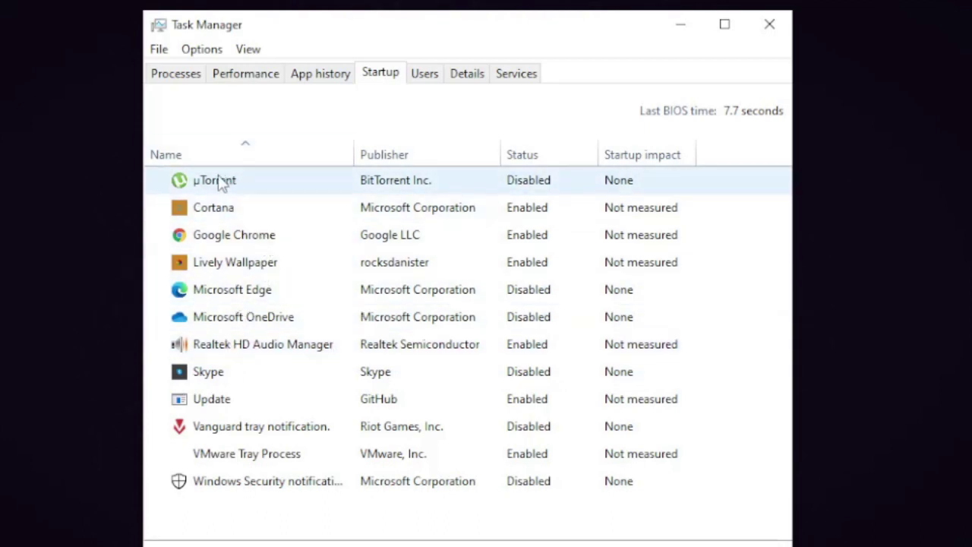
Step: Review the Google Chrome, Lively Wallpaper and Windows Security startup entries, leaving Chrome enabled
left_click(233, 243)
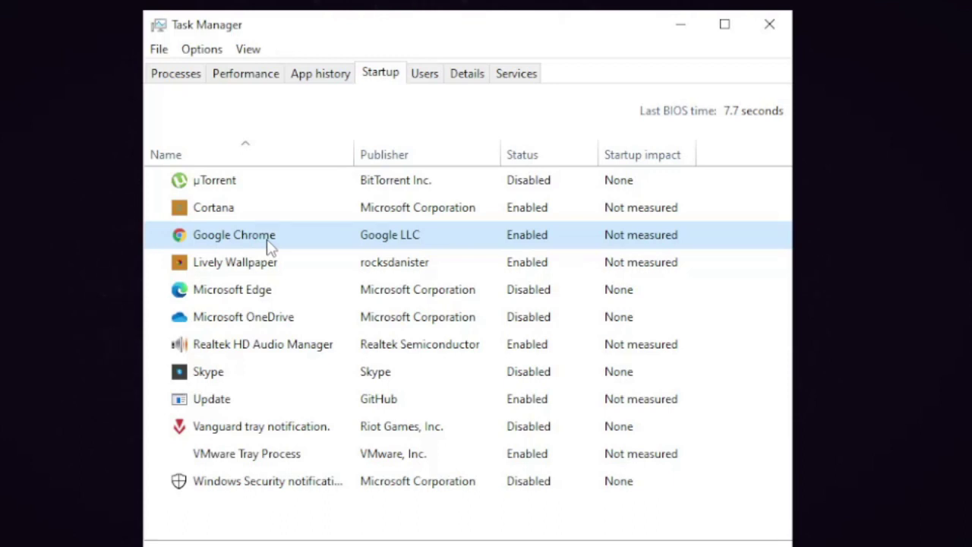
right_click(536, 236)
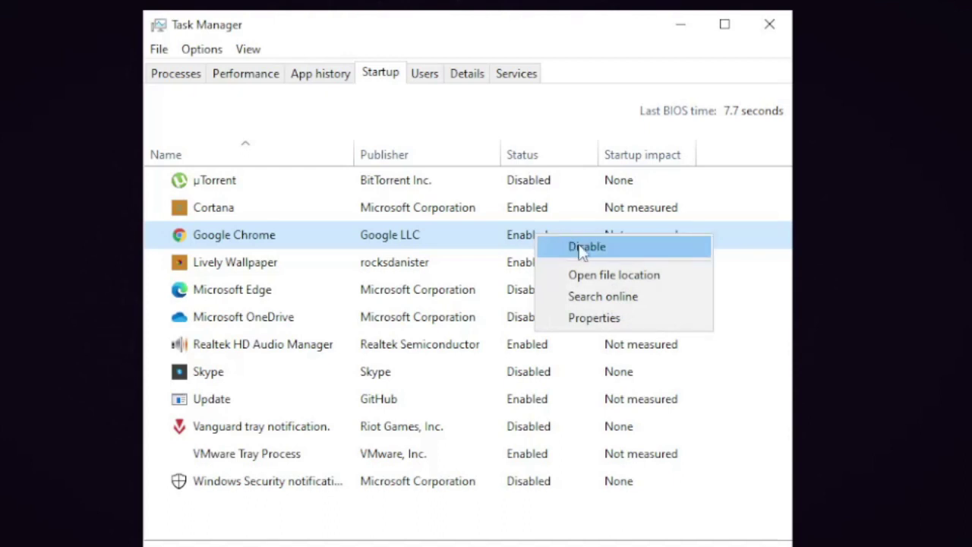
key("Escape")
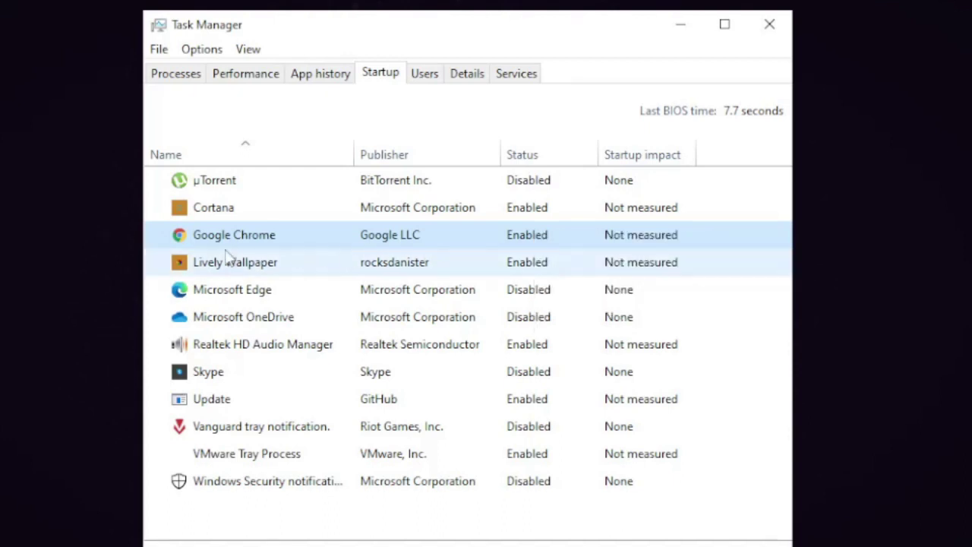
left_click(246, 267)
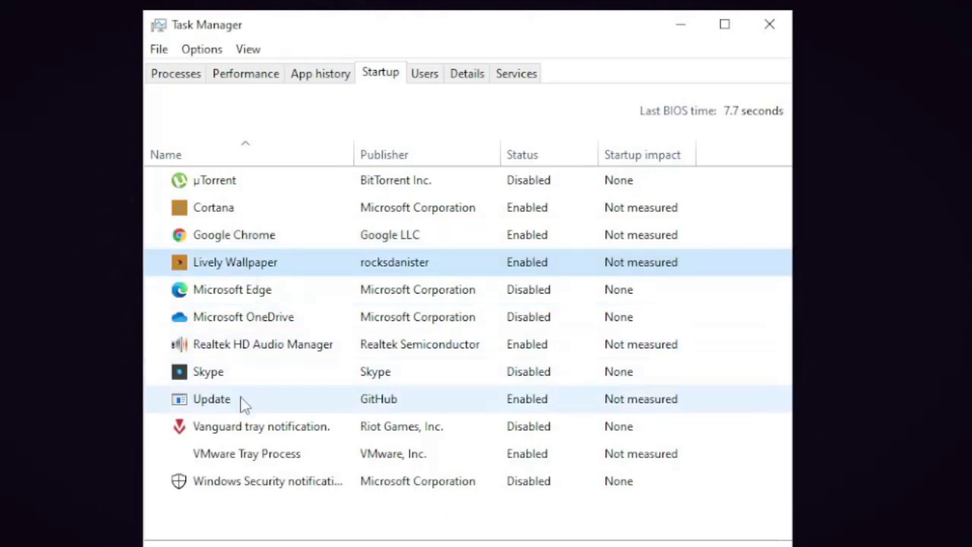
left_click(226, 484)
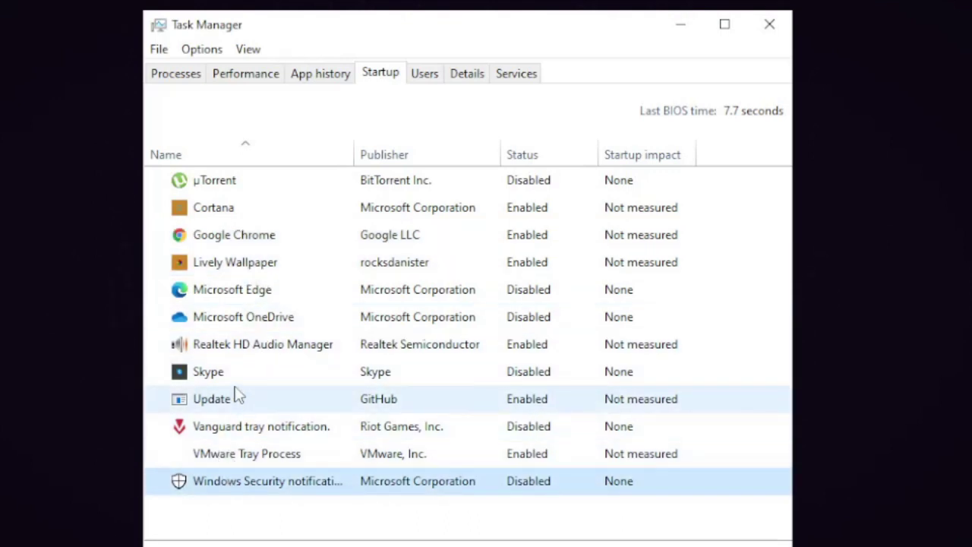